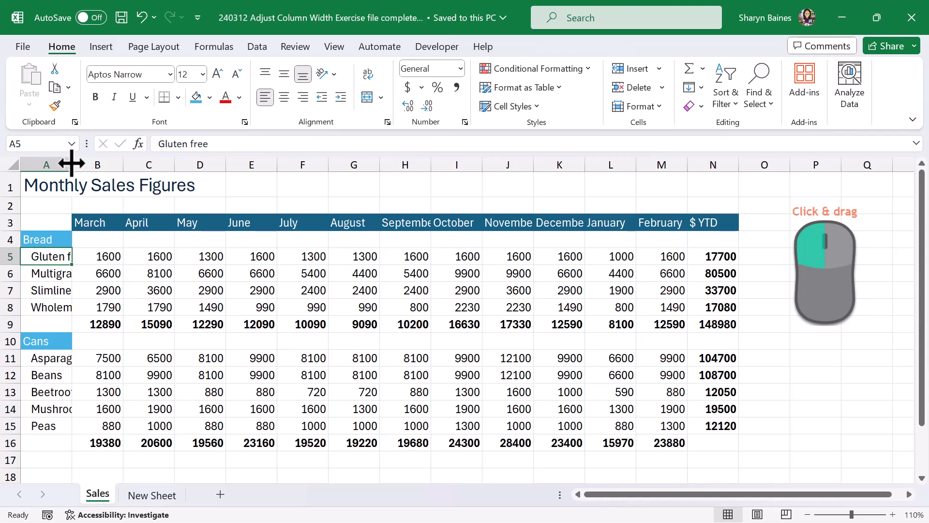
Manually widen column A to fit the product names, try widening the September column the same way, and undo that last change.
{"action": "left_click_drag", "start_coordinate": [71, 164], "coordinate": [95, 163]}
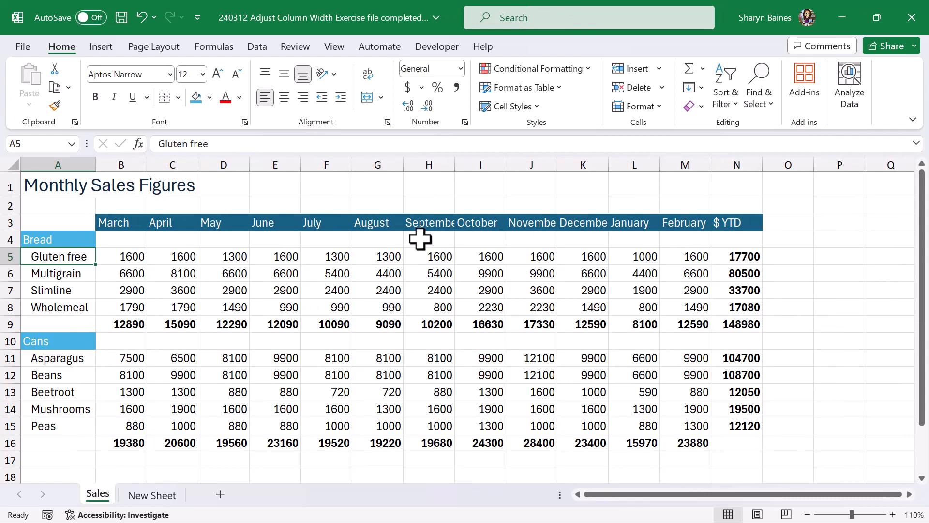
{"action": "left_click_drag", "start_coordinate": [455, 168], "coordinate": [470, 167]}
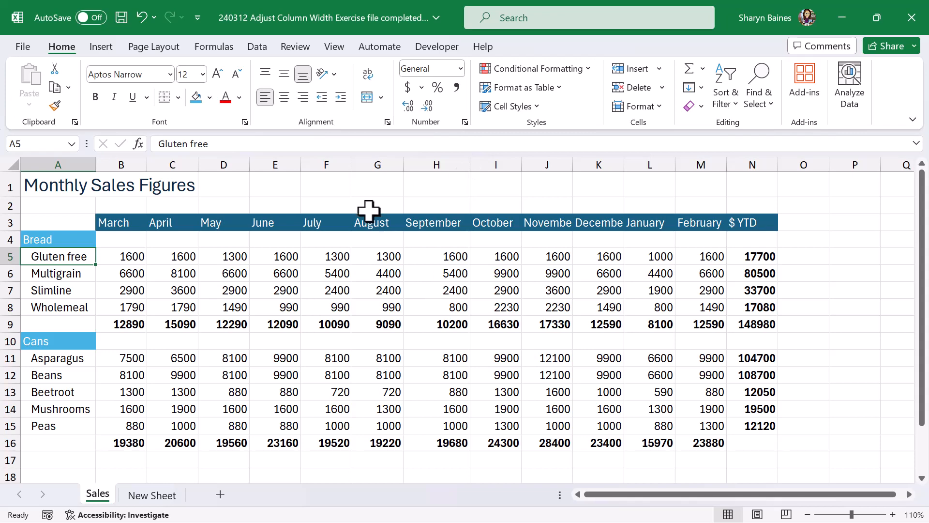
{"action": "left_click", "coordinate": [141, 21]}
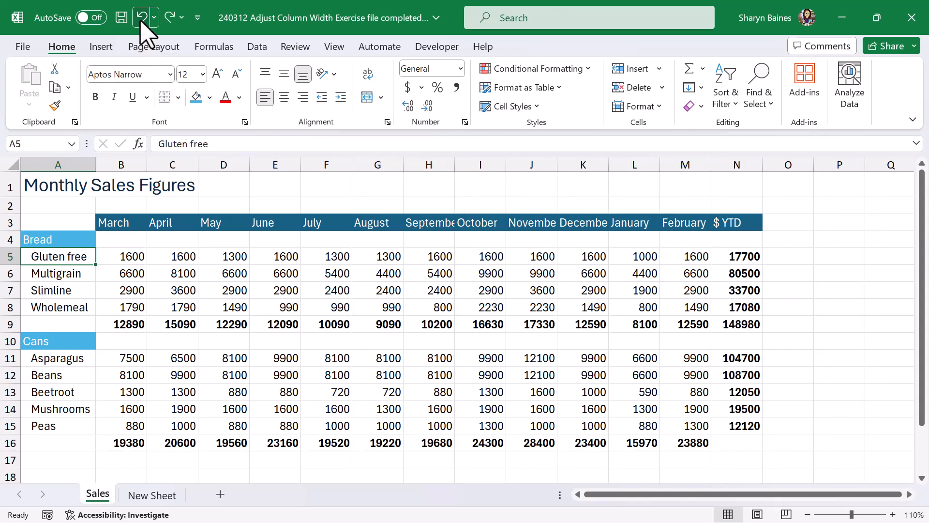
Try widening columns H to K together to fit their month names, and undo this along with the column A widening.
{"action": "left_click", "coordinate": [426, 162]}
{"action": "left_click_drag", "start_coordinate": [426, 162], "coordinate": [622, 164]}
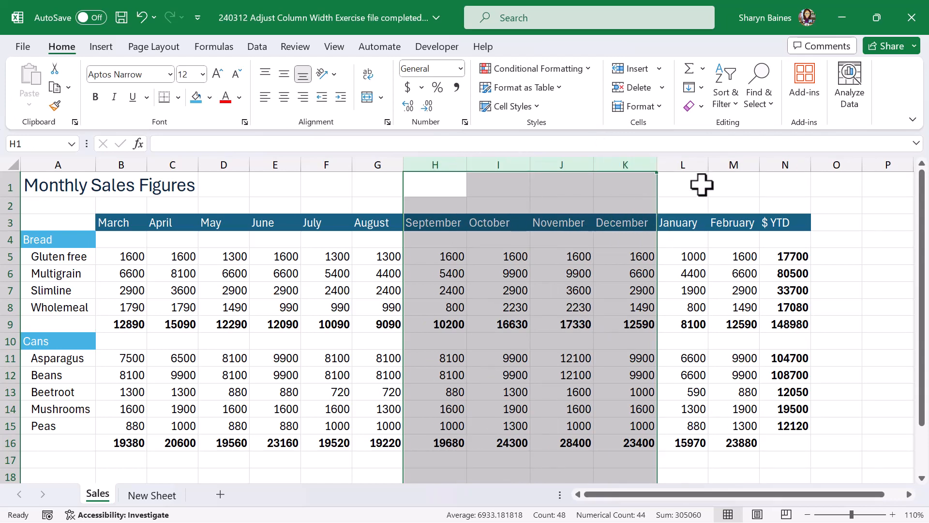
{"action": "left_click", "coordinate": [141, 17]}
{"action": "left_click", "coordinate": [142, 18]}
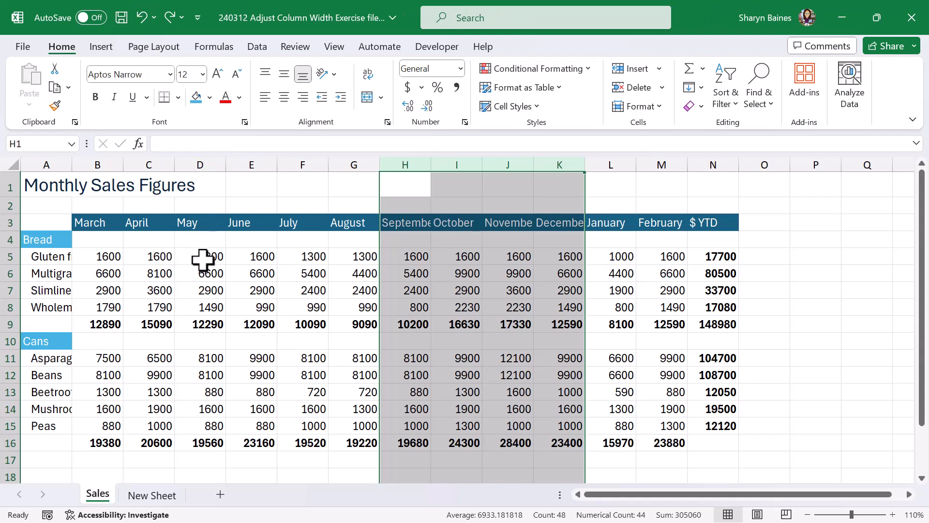
Try widening the September column on its own by resizing it manually, and undo the change.
{"action": "left_click", "coordinate": [417, 165]}
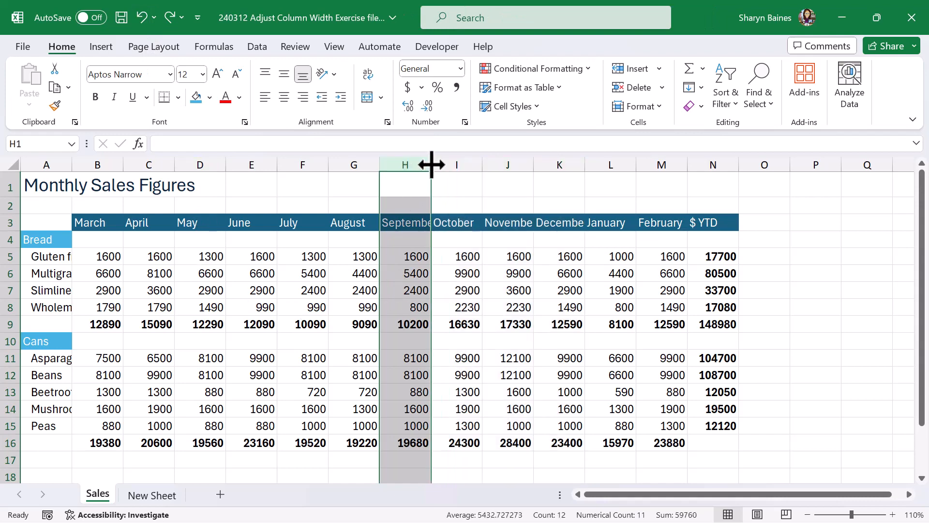
{"action": "left_click_drag", "start_coordinate": [431, 165], "coordinate": [448, 166]}
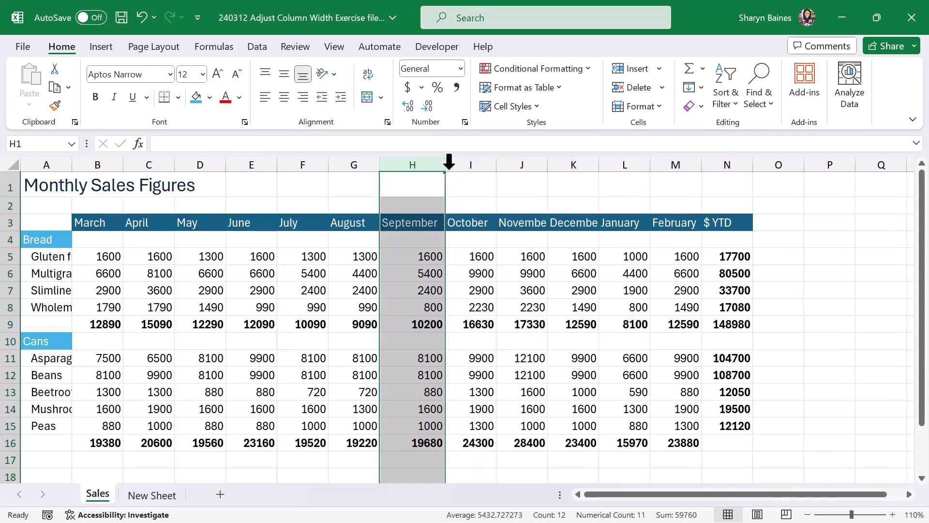
{"action": "left_click", "coordinate": [141, 18]}
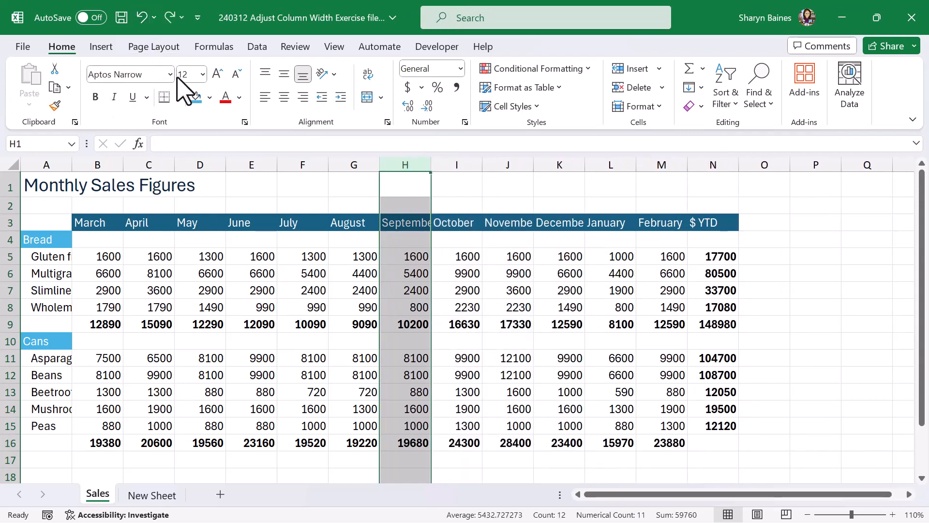
AutoFit the September column, and AutoFit the November and December columns together to their contents.
{"action": "double_click", "coordinate": [430, 164]}
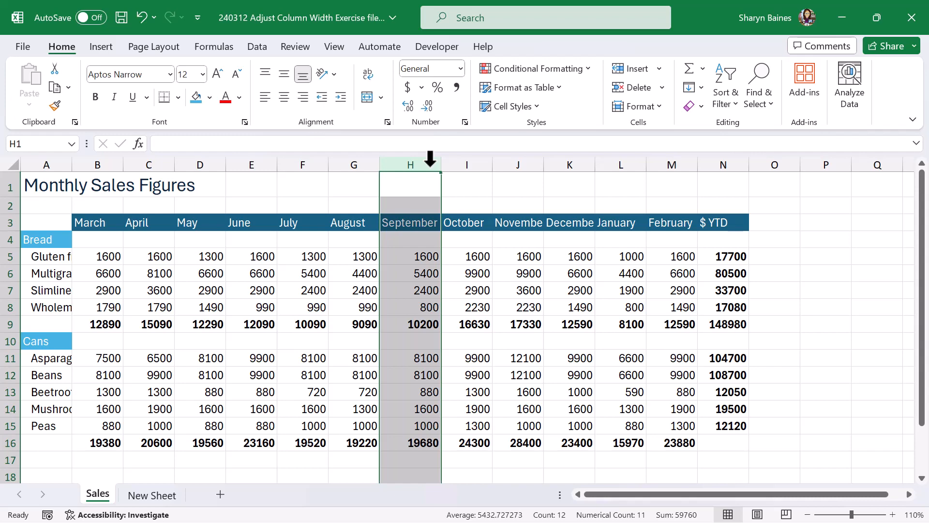
{"action": "left_click_drag", "start_coordinate": [429, 157], "coordinate": [591, 166]}
{"action": "double_click", "coordinate": [595, 164]}
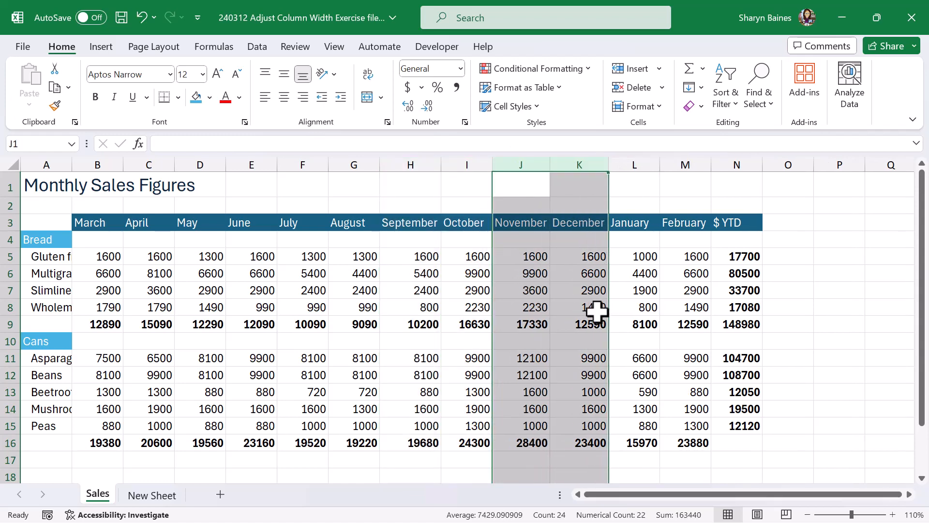
{"action": "left_click", "coordinate": [395, 271]}
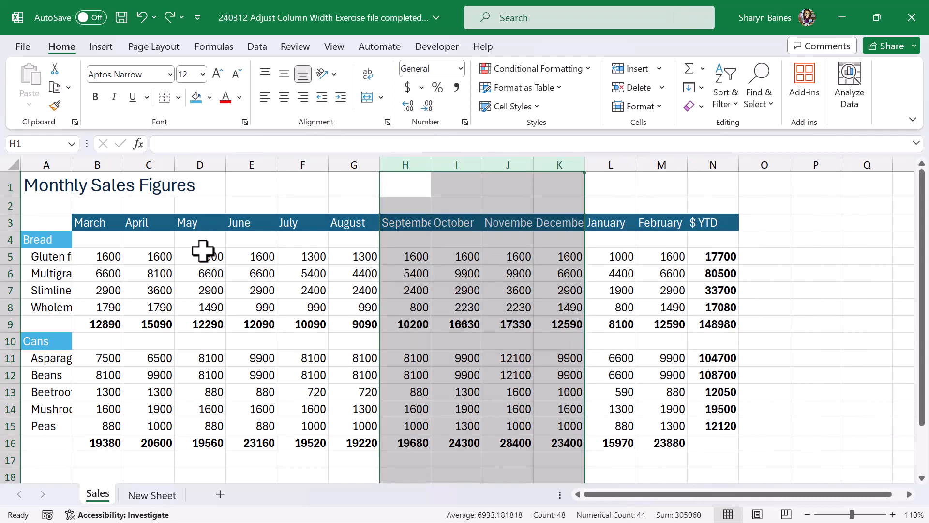
{"action": "left_click", "coordinate": [203, 251]}
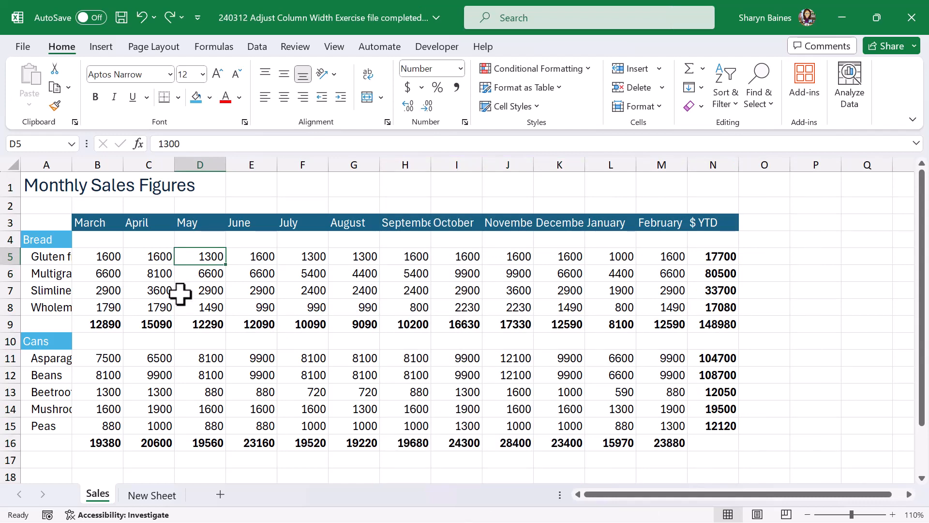
Try AutoFitting the whole of column A, including the sheet title, and undo the width change each time.
{"action": "left_click_drag", "start_coordinate": [72, 165], "coordinate": [72, 165]}
{"action": "double_click", "coordinate": [72, 165]}
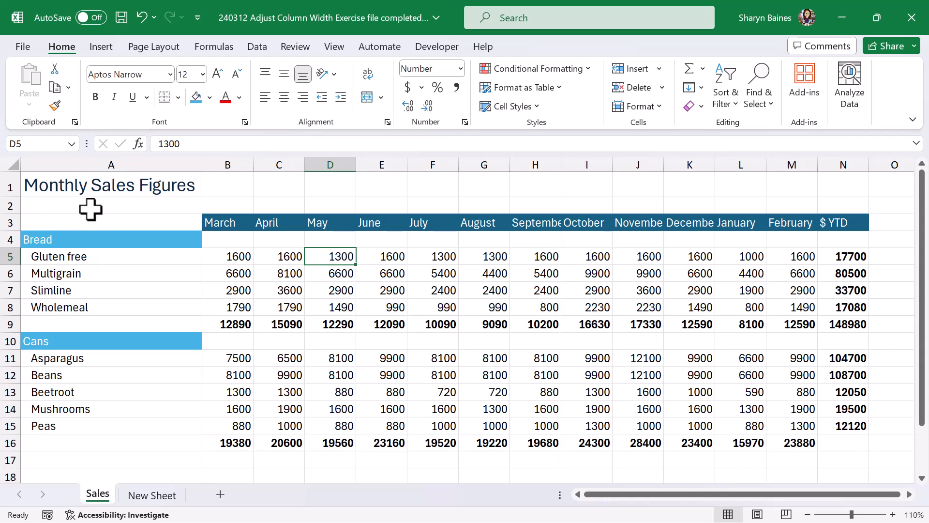
{"action": "left_click", "coordinate": [142, 18]}
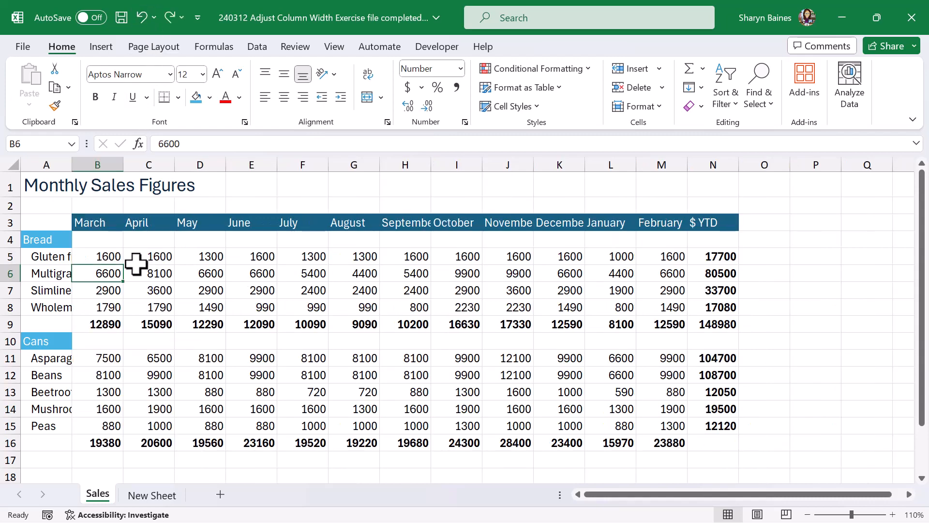
{"action": "double_click", "coordinate": [72, 163]}
{"action": "left_click", "coordinate": [142, 18]}
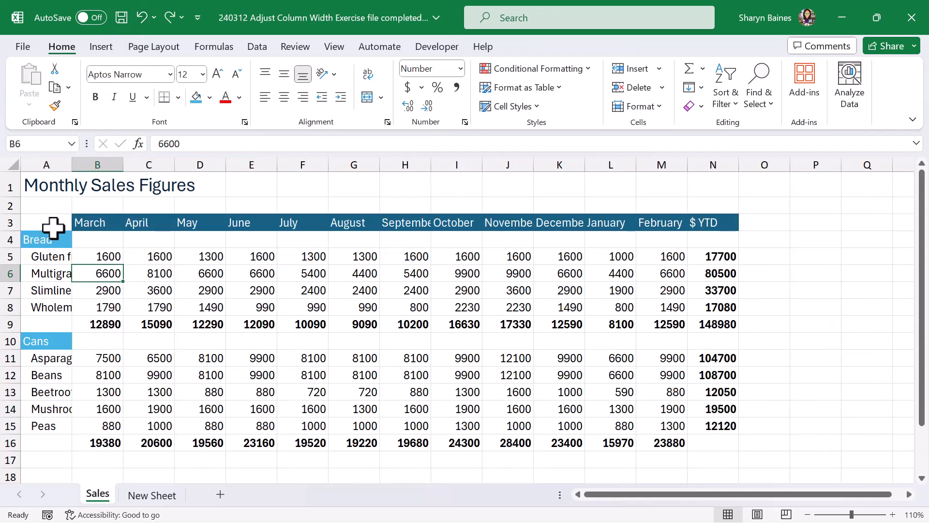
Apply AutoFit Column Width to the range A3:A15 so column A fits the product names but ignores the title.
{"action": "left_click_drag", "start_coordinate": [52, 225], "coordinate": [34, 430]}
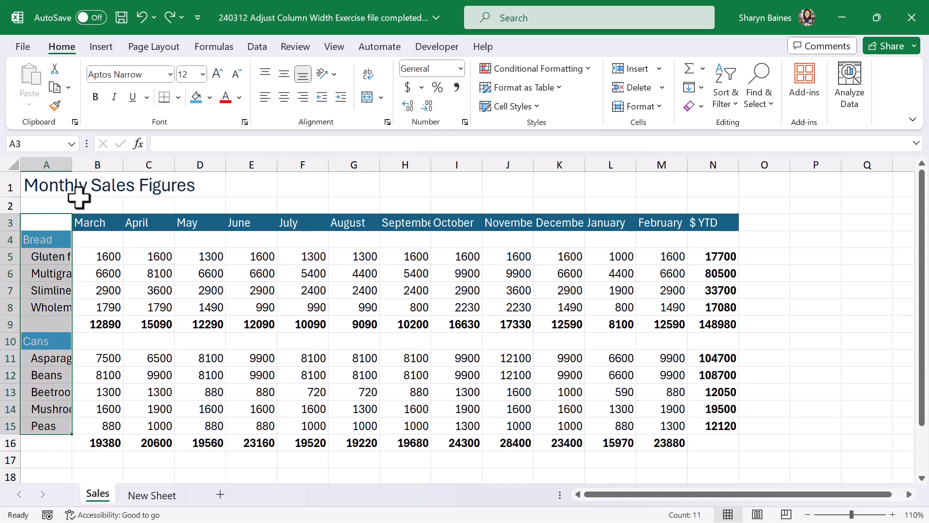
{"action": "left_click", "coordinate": [648, 108]}
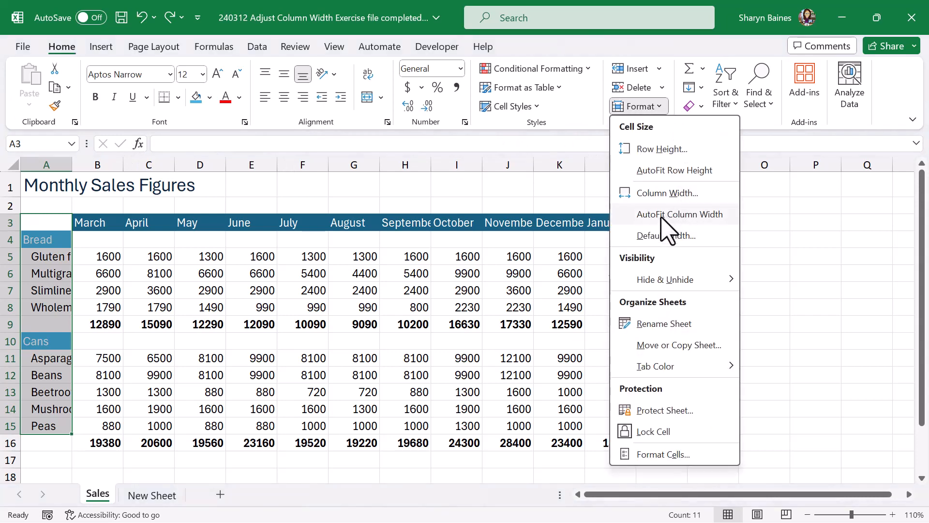
{"action": "left_click", "coordinate": [680, 214]}
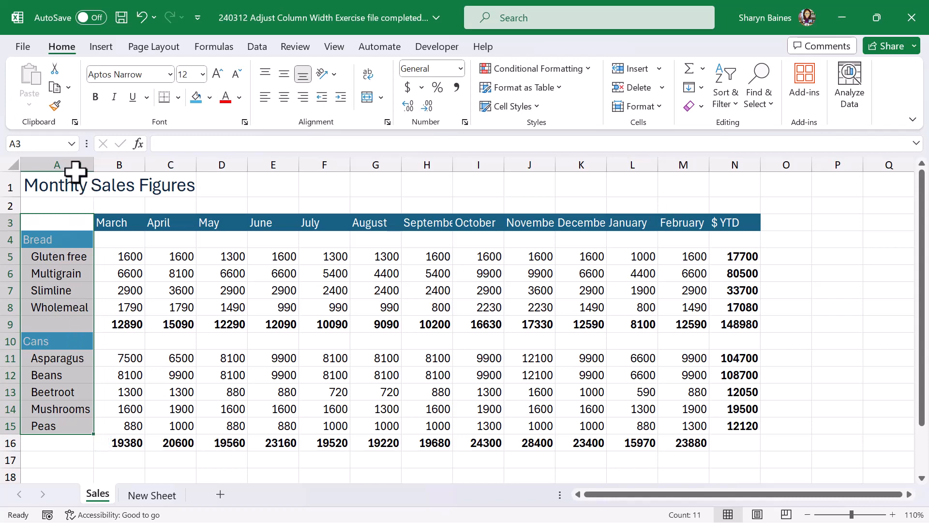
{"action": "left_click", "coordinate": [140, 270]}
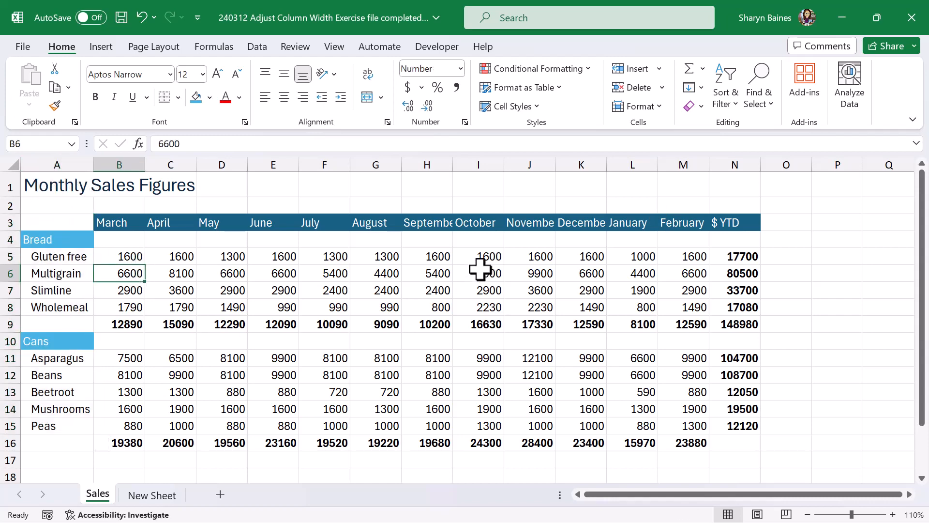
Try AutoFit Column Width on the range H3:K16 for September to December, and undo it.
{"action": "left_click_drag", "start_coordinate": [433, 223], "coordinate": [576, 443]}
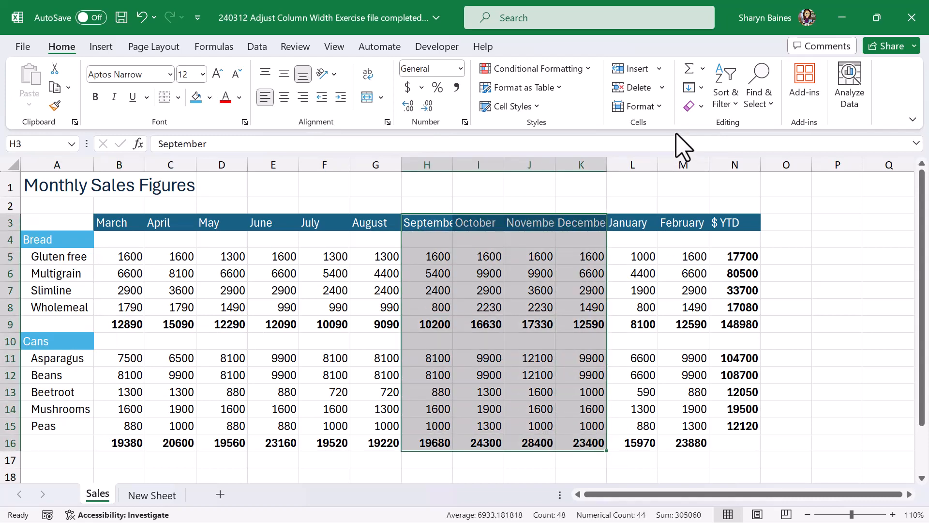
{"action": "left_click", "coordinate": [664, 109]}
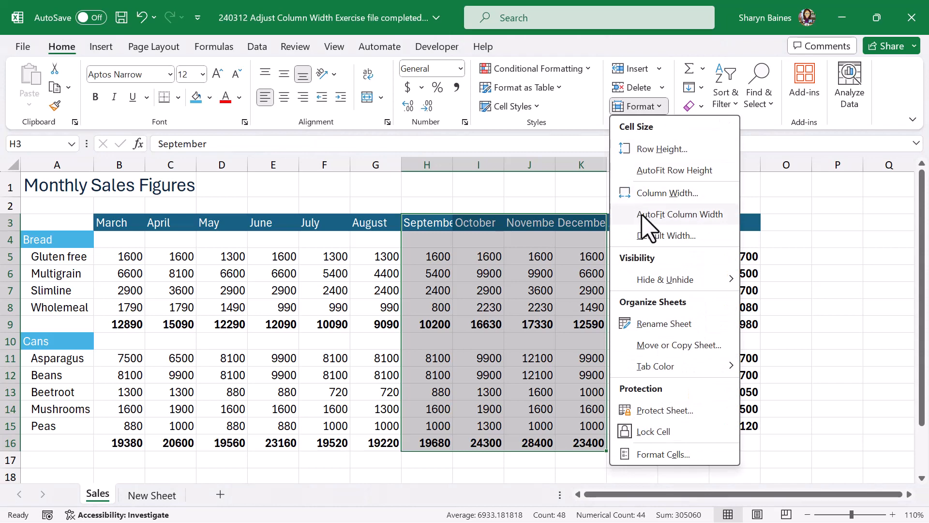
{"action": "left_click", "coordinate": [646, 226]}
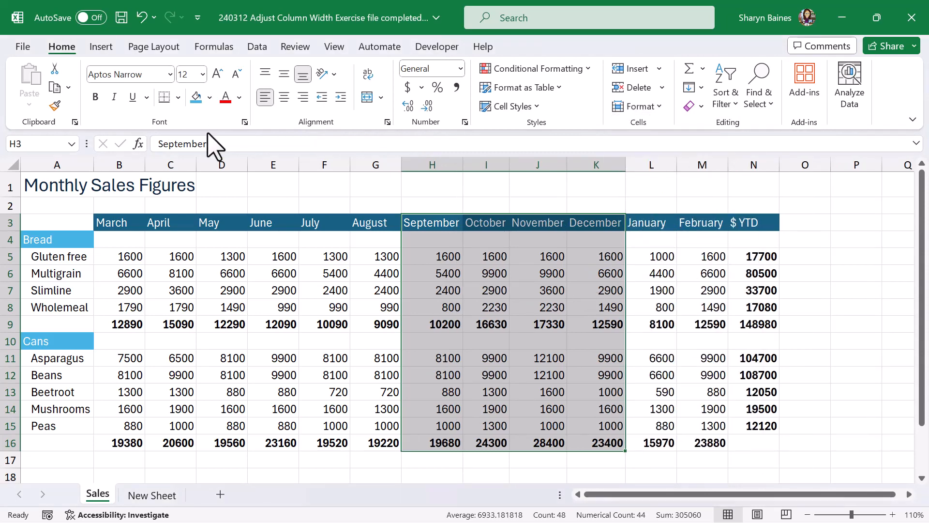
{"action": "left_click", "coordinate": [141, 18]}
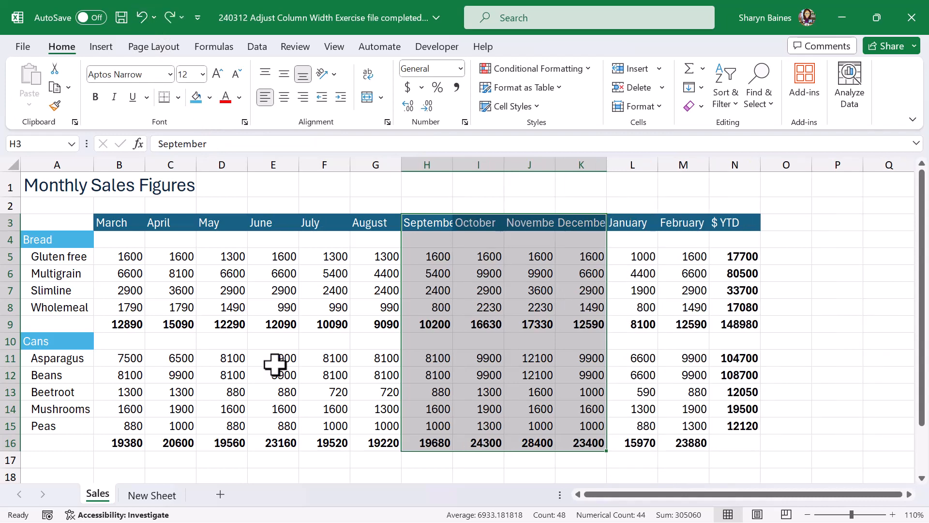
Reapply AutoFit Column Width to the selected September to December range.
{"action": "key", "text": "alt"}
{"action": "key", "text": "h"}
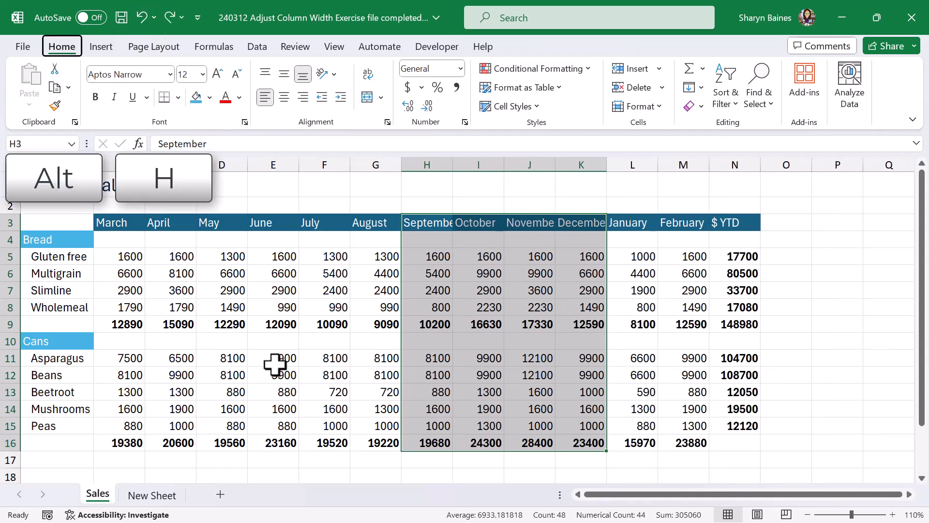
{"action": "key", "text": "o"}
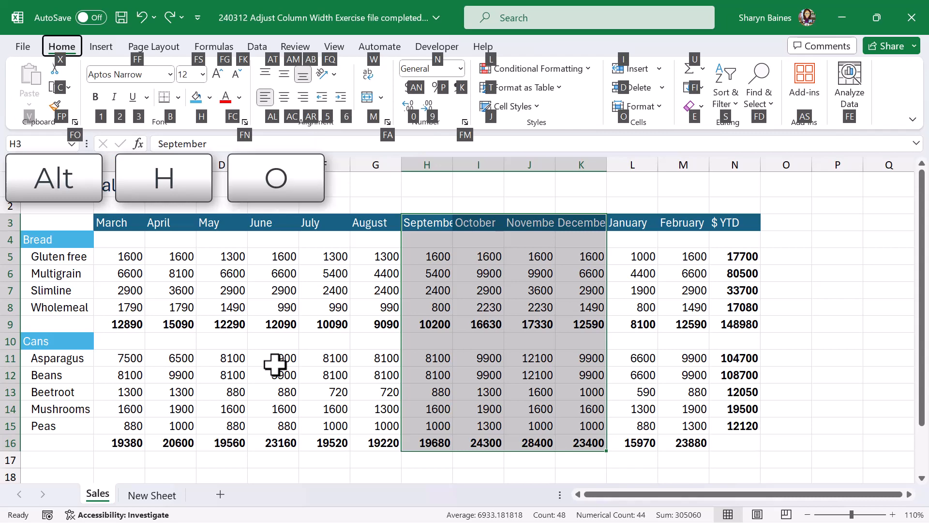
{"action": "key", "text": "i"}
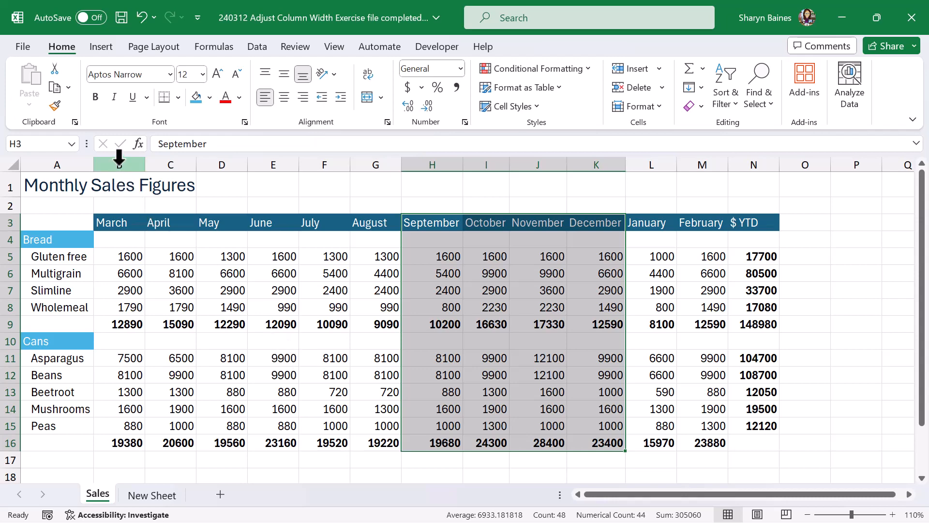
Set the width of columns B to N to exactly 10.5.
{"action": "left_click_drag", "start_coordinate": [119, 164], "coordinate": [743, 160]}
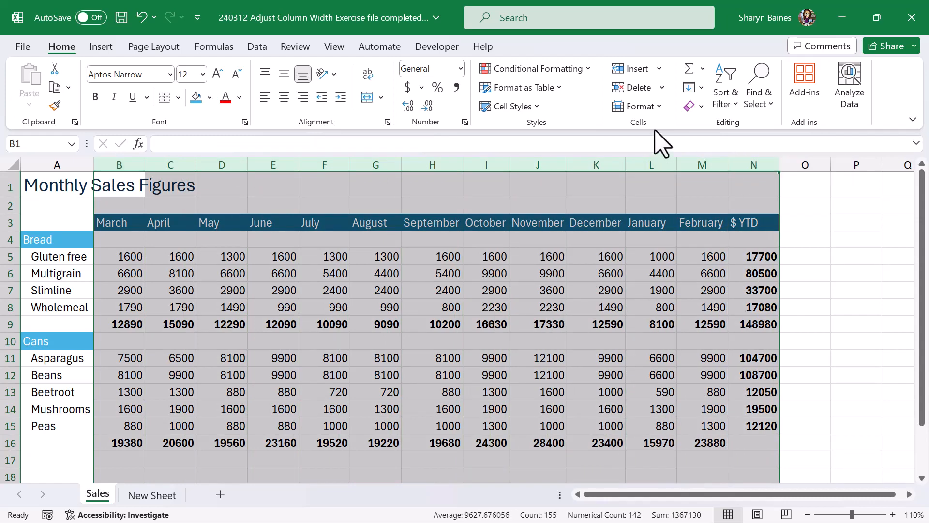
{"action": "left_click", "coordinate": [640, 106]}
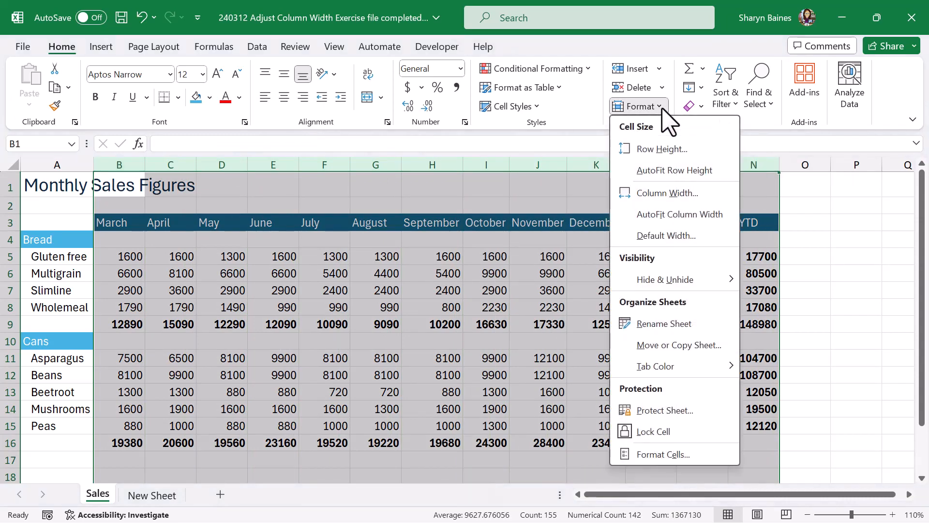
{"action": "left_click", "coordinate": [652, 193]}
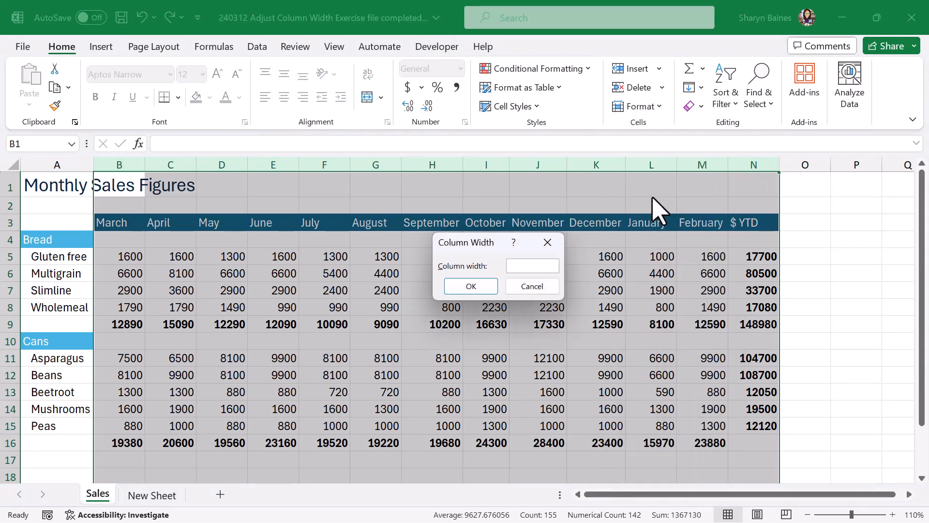
{"action": "type", "text": "10.5"}
{"action": "key", "text": "Return"}
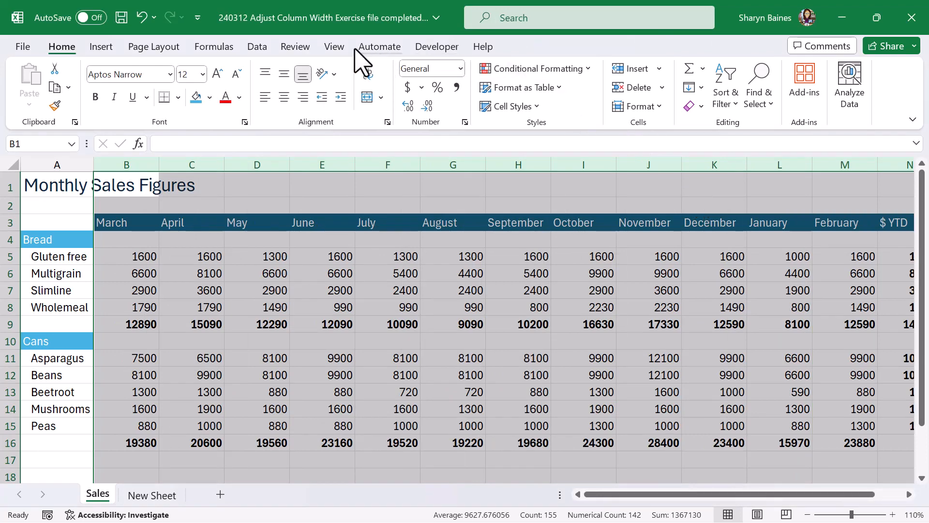
Switch the sheet to Page Layout view and resize columns B to N together just wide enough for the full month names.
{"action": "left_click", "coordinate": [334, 48]}
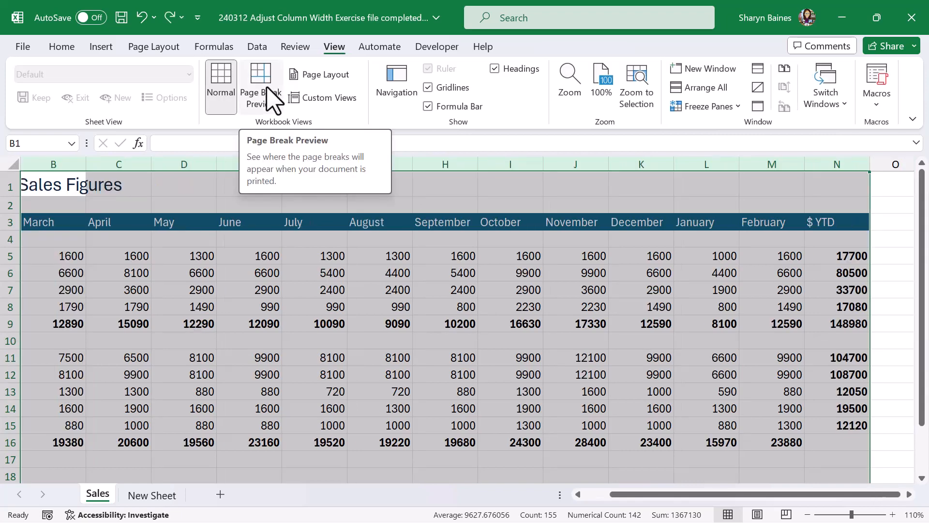
{"action": "left_click", "coordinate": [334, 87]}
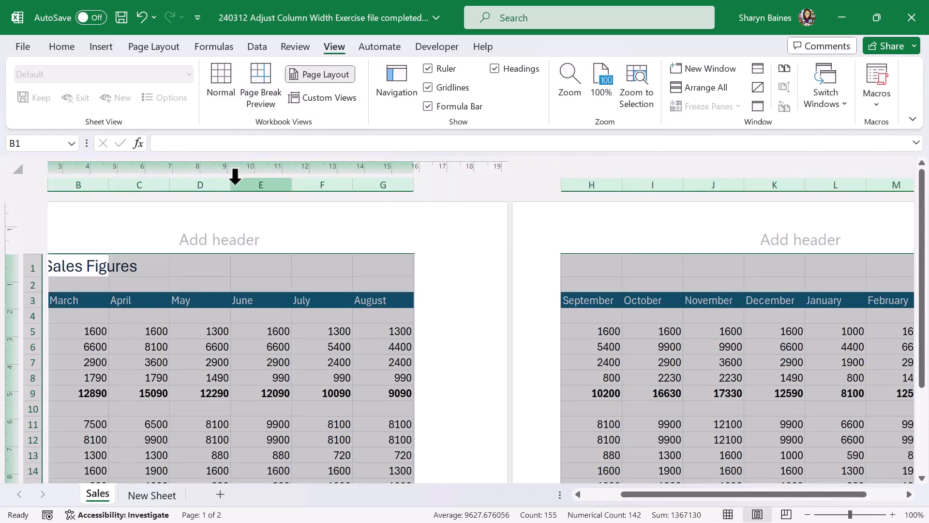
{"action": "left_click_drag", "start_coordinate": [230, 188], "coordinate": [223, 187]}
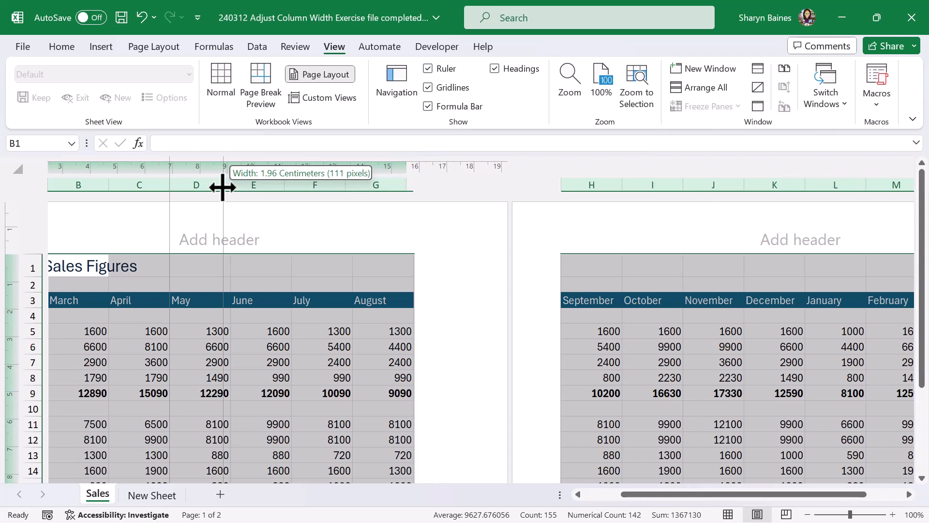
{"action": "left_click_drag", "start_coordinate": [223, 188], "coordinate": [217, 186]}
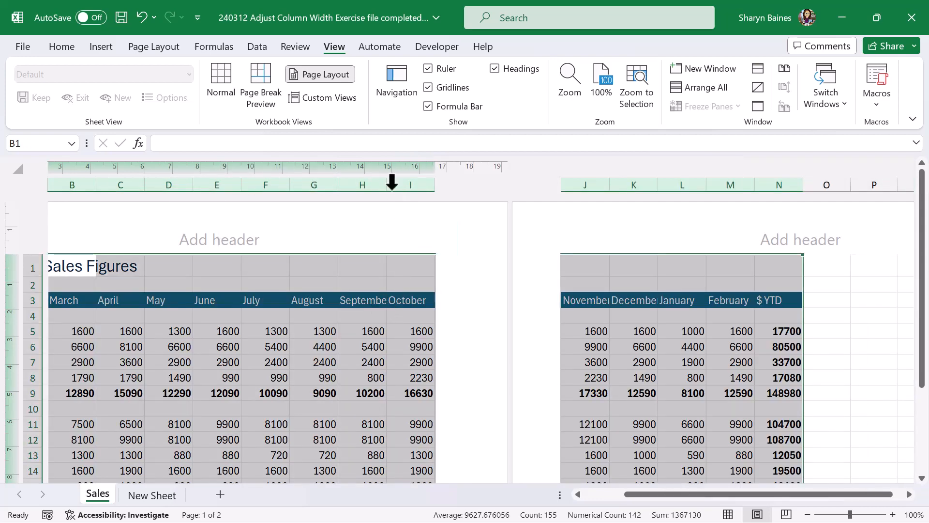
{"action": "left_click_drag", "start_coordinate": [386, 186], "coordinate": [394, 185]}
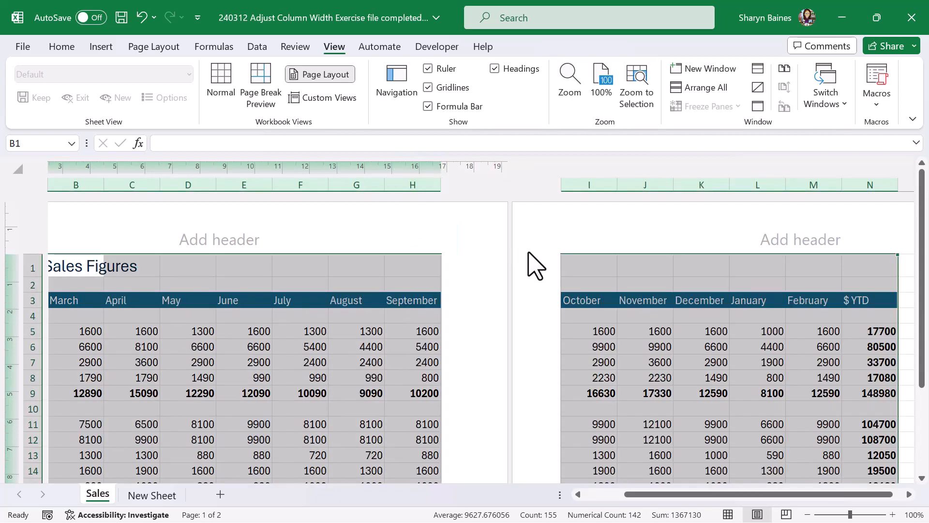
Check the width of column I in centimetres and return the sheet to Normal view.
{"action": "left_click_drag", "start_coordinate": [617, 187], "coordinate": [618, 187]}
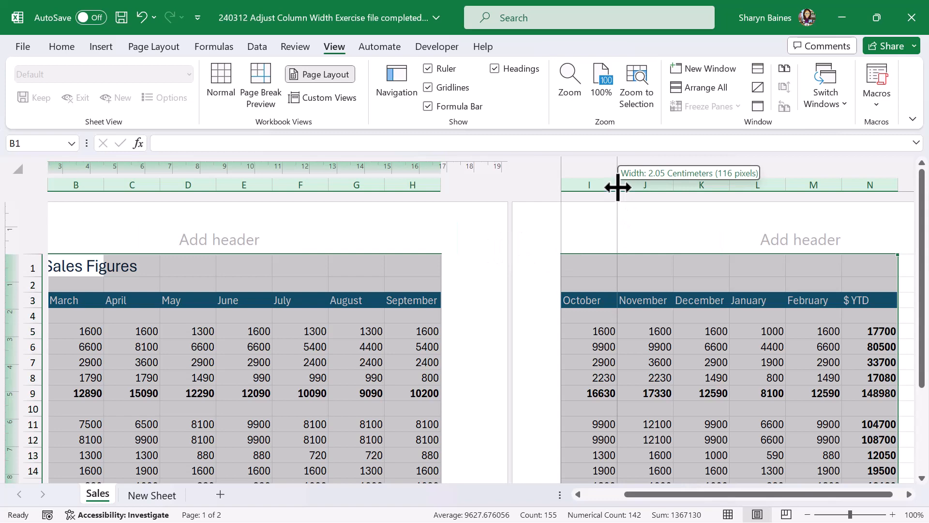
{"action": "left_click_drag", "start_coordinate": [618, 187], "coordinate": [618, 187]}
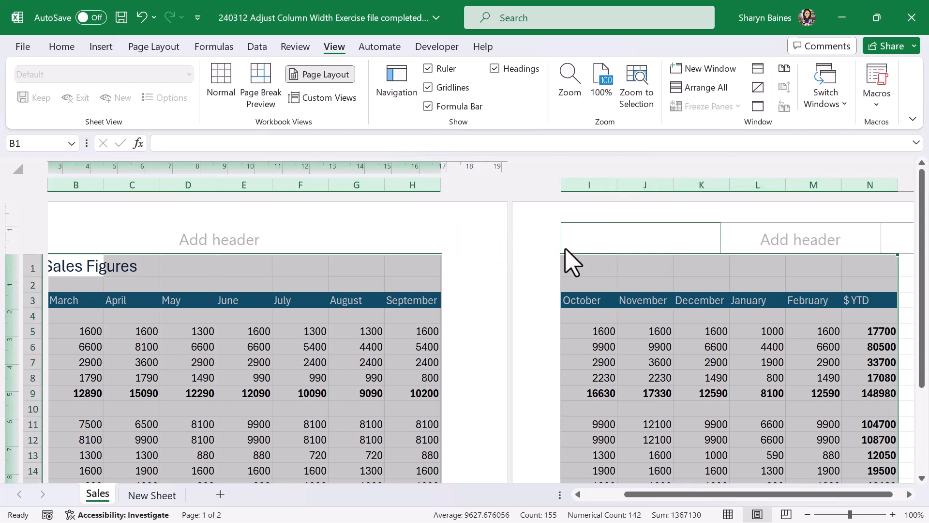
{"action": "left_click", "coordinate": [221, 82]}
{"action": "left_click", "coordinate": [351, 289]}
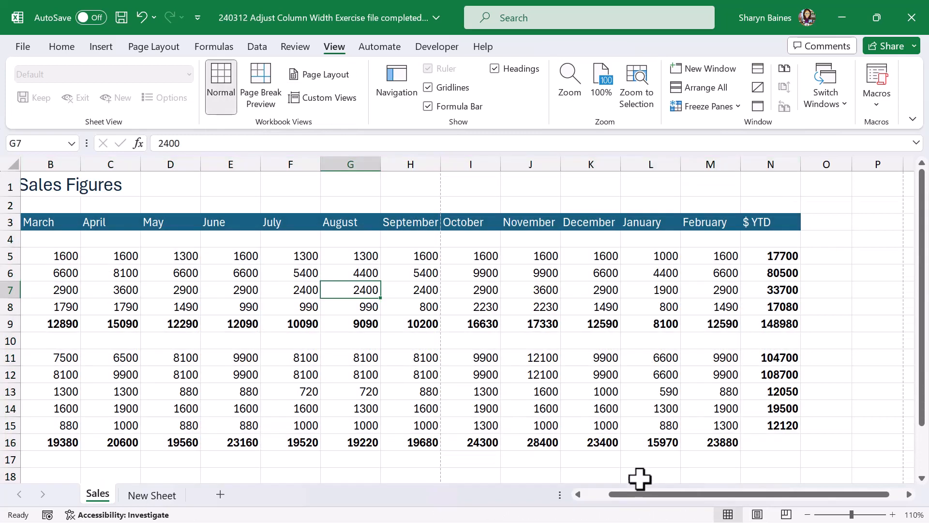
{"action": "left_click_drag", "start_coordinate": [638, 494], "coordinate": [608, 509]}
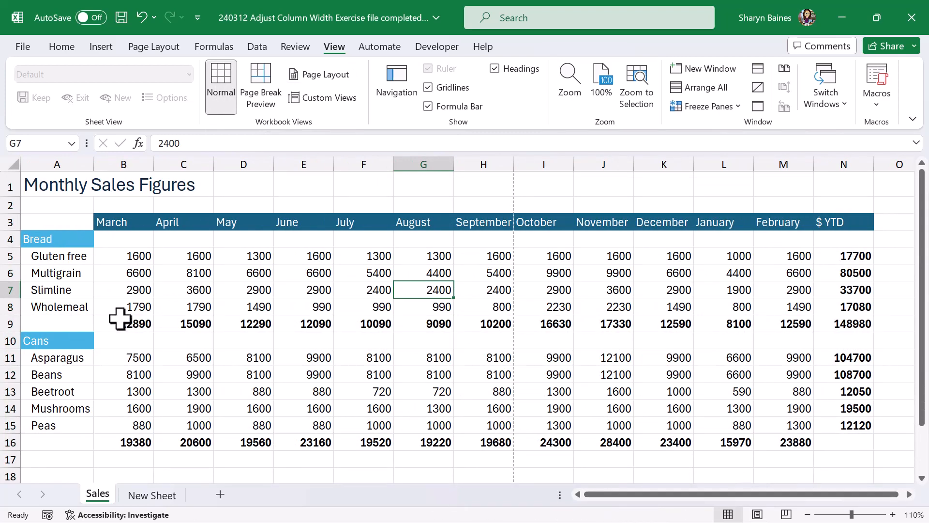
Copy the range A3:N16 from the Sales sheet and paste it at cell A3 of New Sheet.
{"action": "left_click_drag", "start_coordinate": [69, 221], "coordinate": [842, 444]}
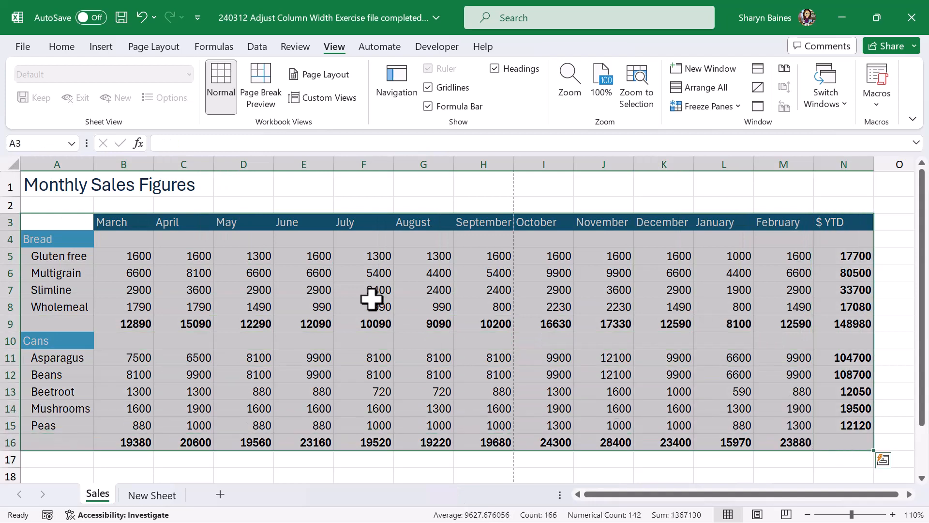
{"action": "right_click", "coordinate": [196, 252]}
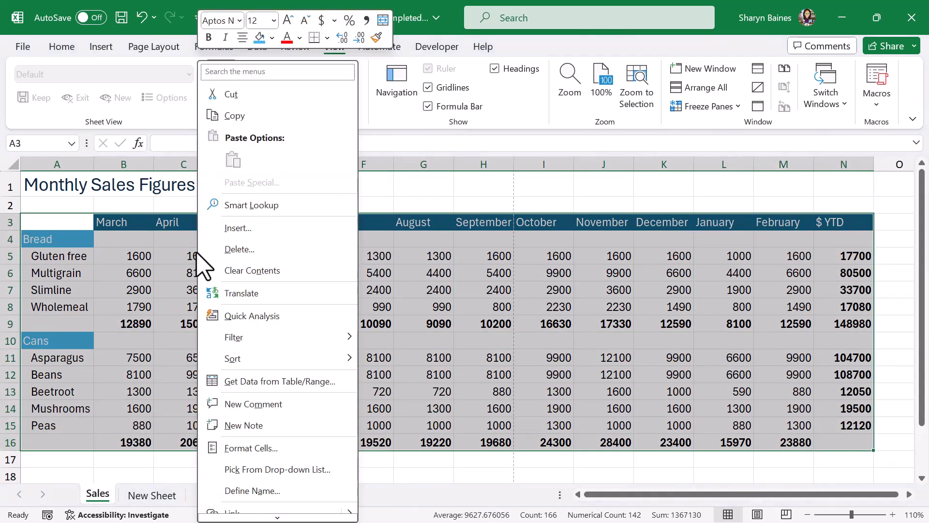
{"action": "left_click", "coordinate": [235, 116]}
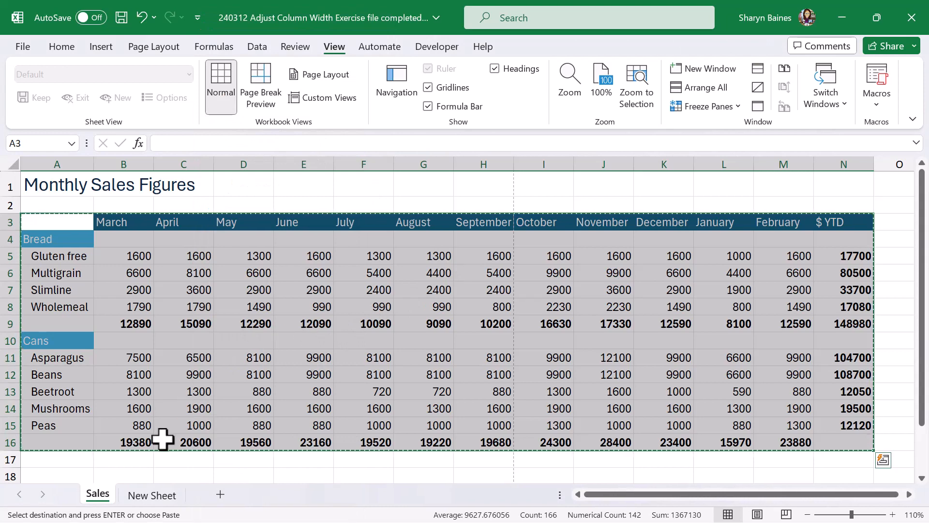
{"action": "left_click", "coordinate": [167, 495]}
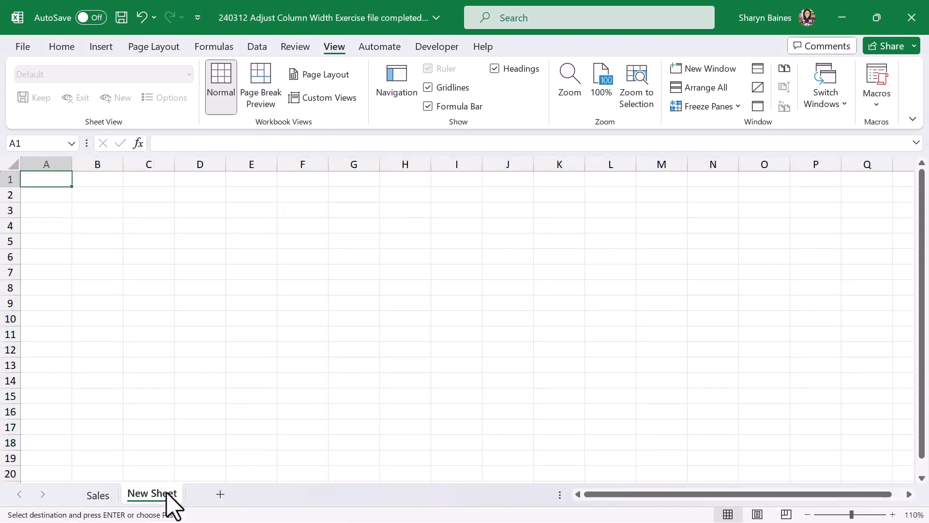
{"action": "left_click", "coordinate": [56, 211]}
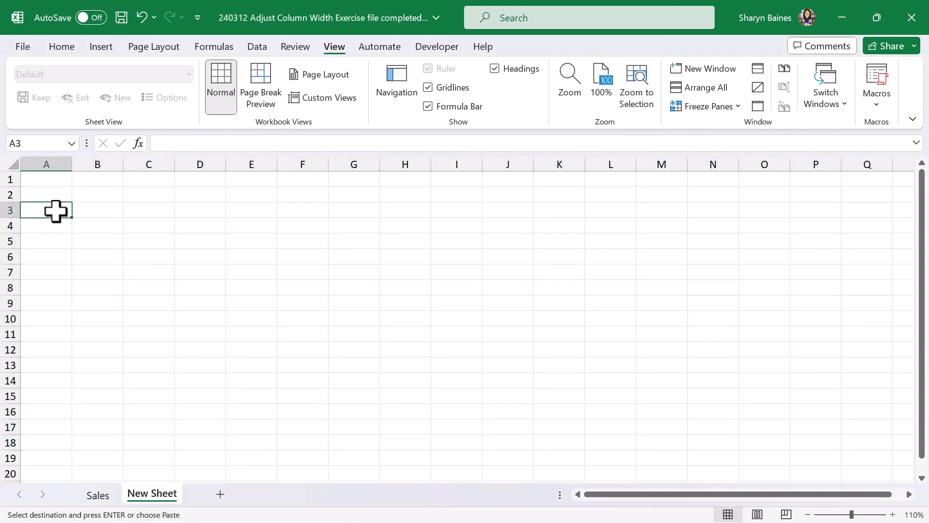
{"action": "right_click", "coordinate": [55, 211]}
{"action": "left_click", "coordinate": [90, 161]}
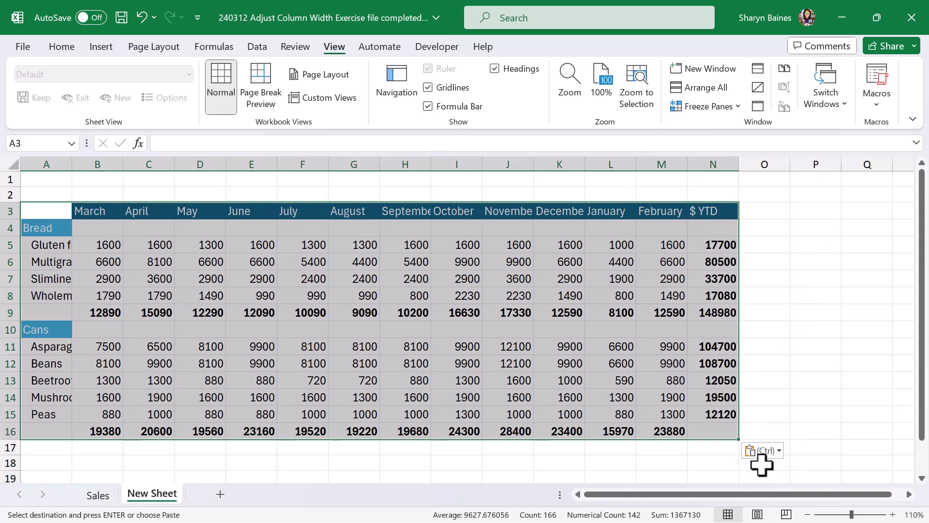
Change the pasted table's paste option to keep the source column widths, and deselect the table.
{"action": "left_click", "coordinate": [778, 450]}
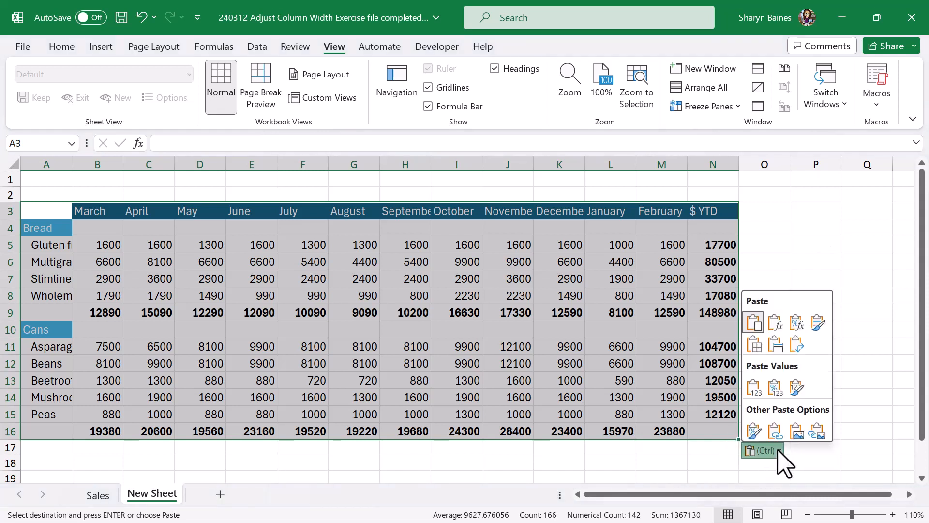
{"action": "left_click", "coordinate": [775, 344]}
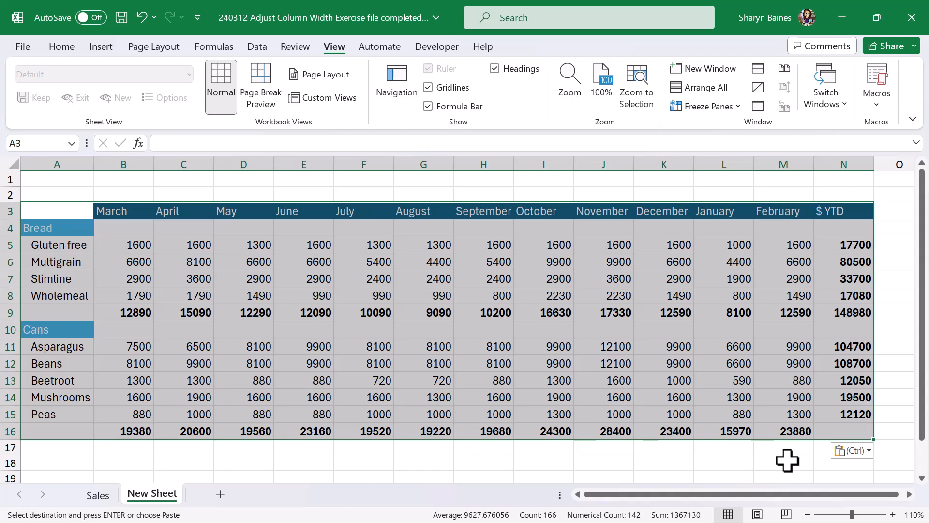
{"action": "left_click", "coordinate": [243, 245]}
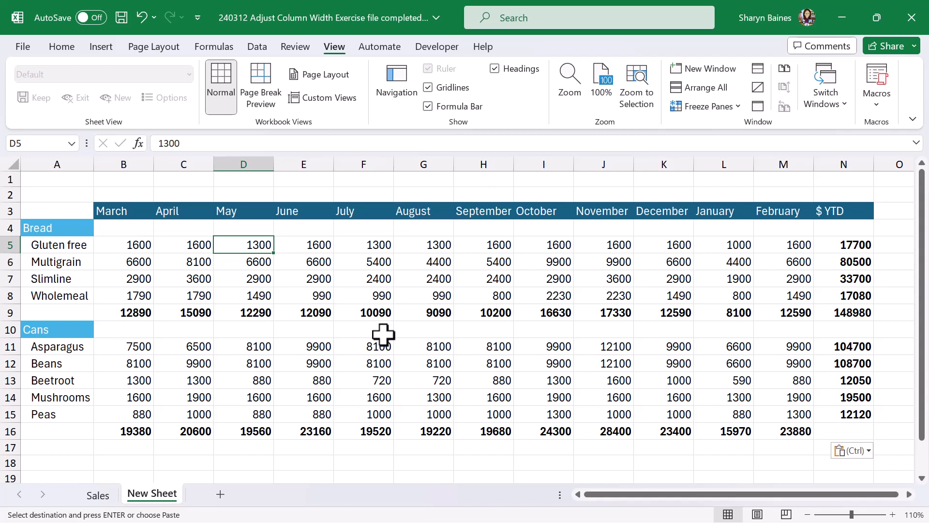